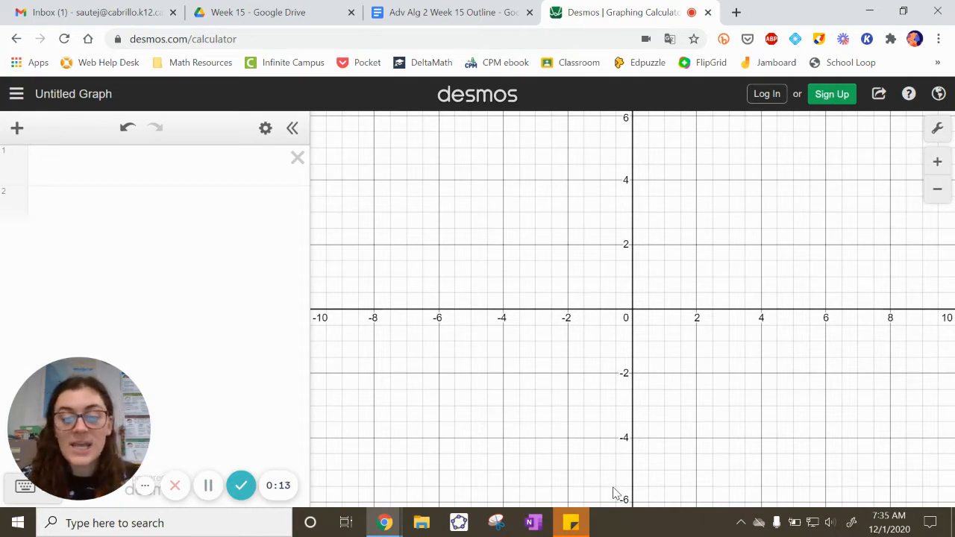
mouse_move(113, 418)
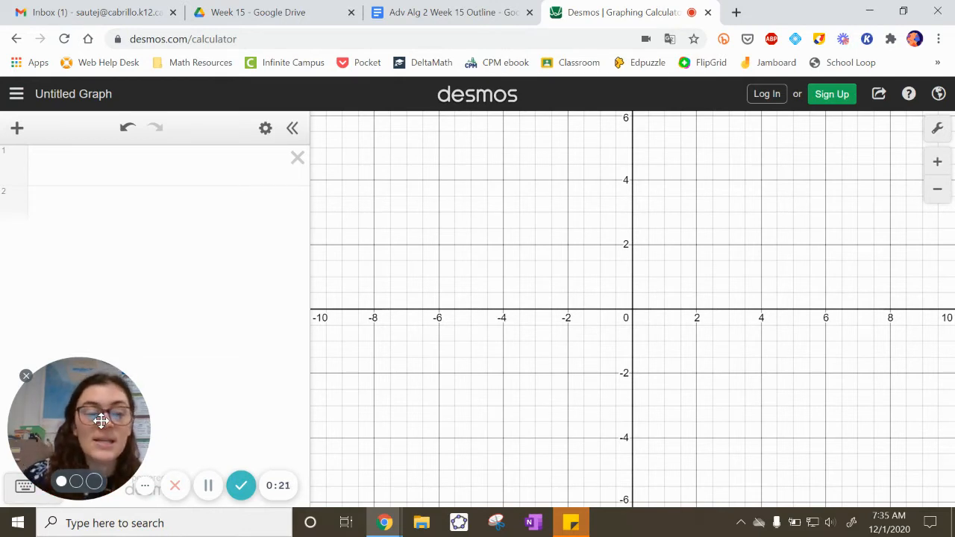
drag(101, 420, 827, 188)
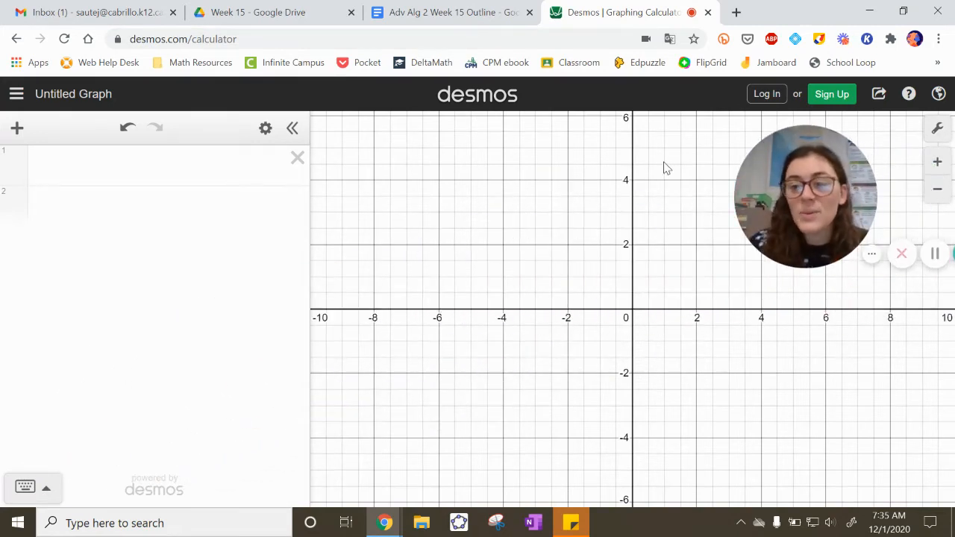
Step: Display the on-screen math keypad for the first expression line, and try entering a ≥ sign before erasing it
click(151, 174)
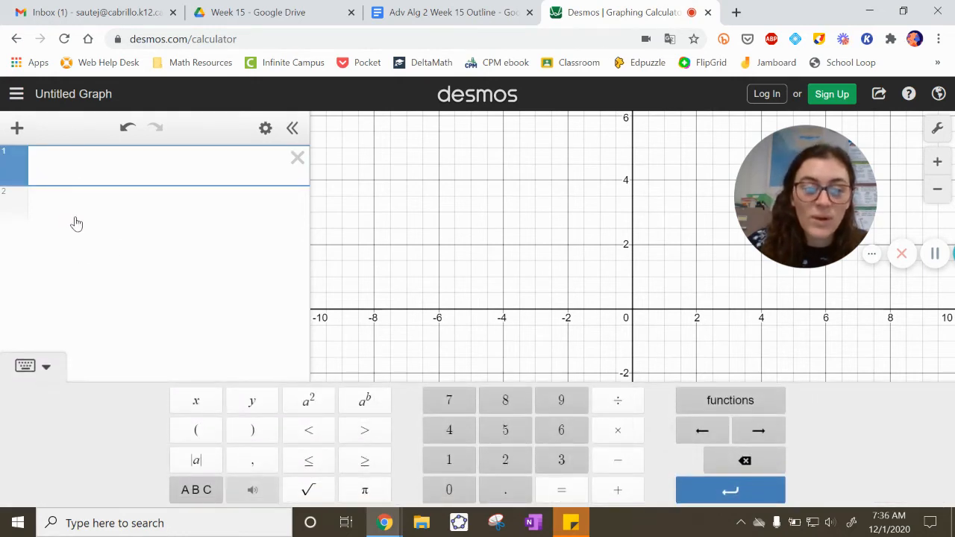
click(46, 367)
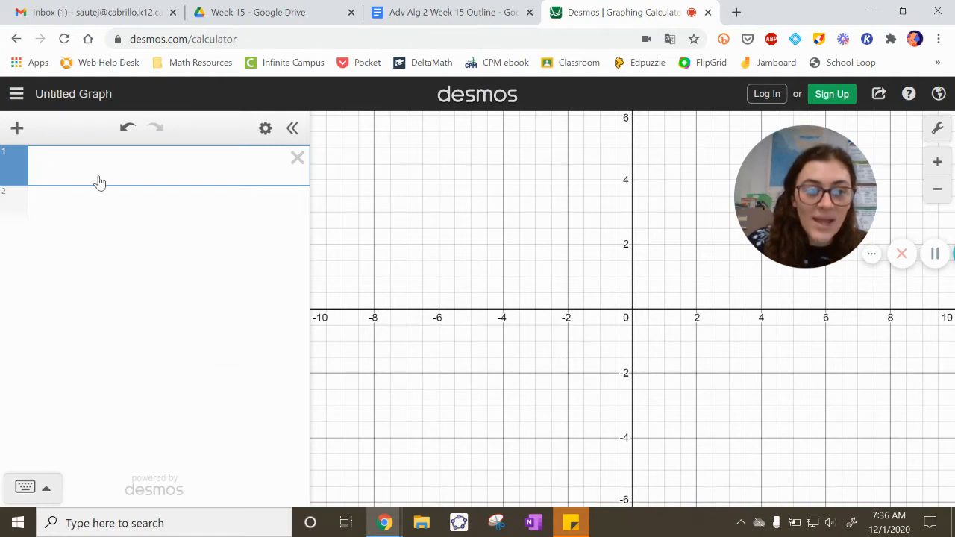
click(26, 488)
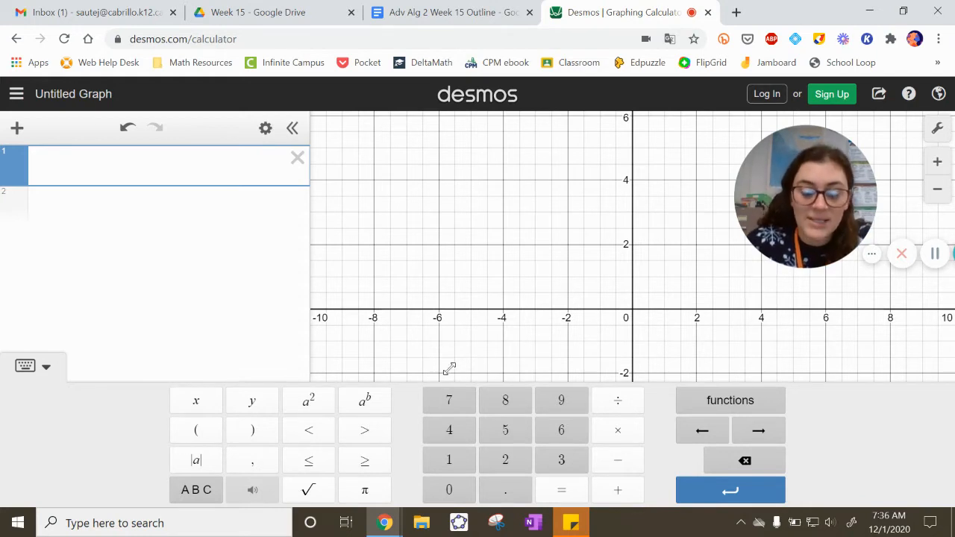
text(>=)
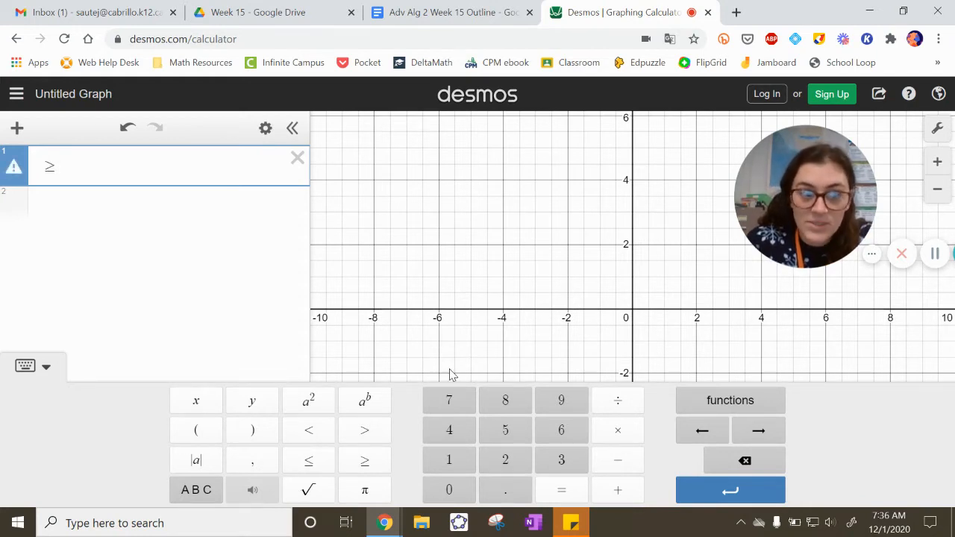
key(BackSpace)
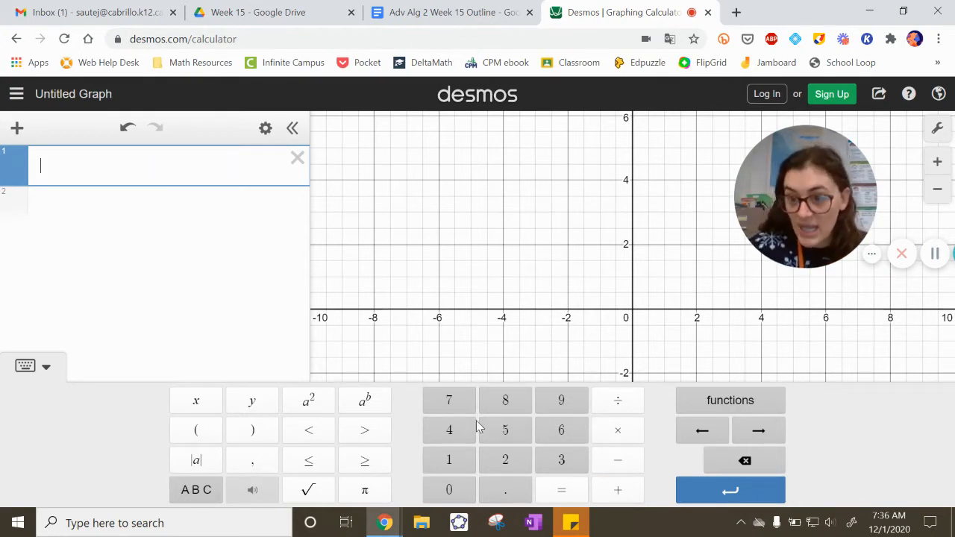
Step: Graph |x − 2| in the first expression line using the absolute value template, and clear the line
click(188, 463)
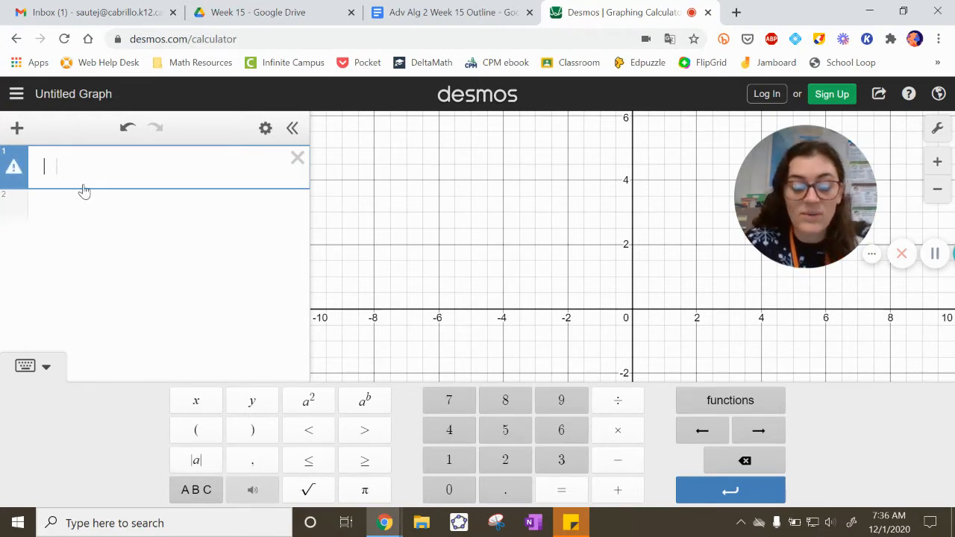
text(x-2)
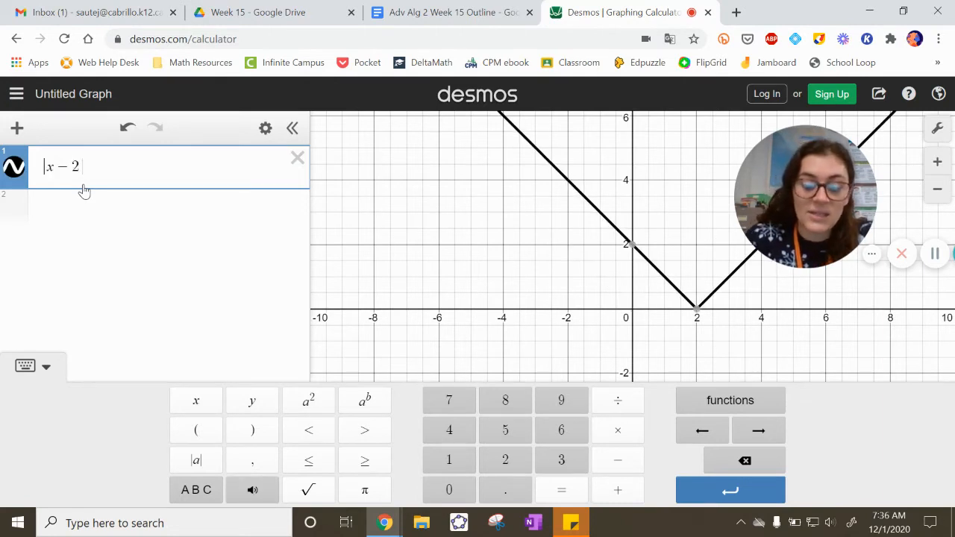
click(205, 167)
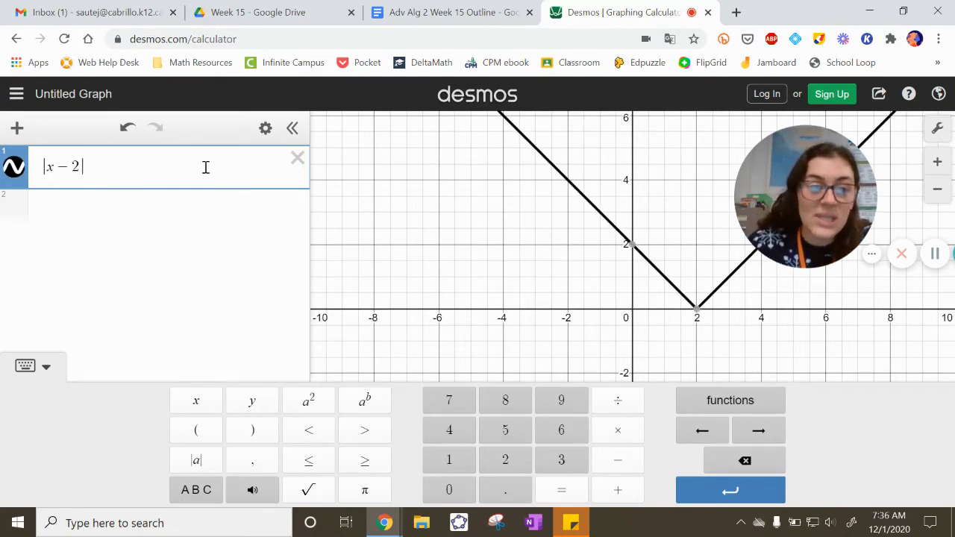
key(ctrl+a)
key(BackSpace)
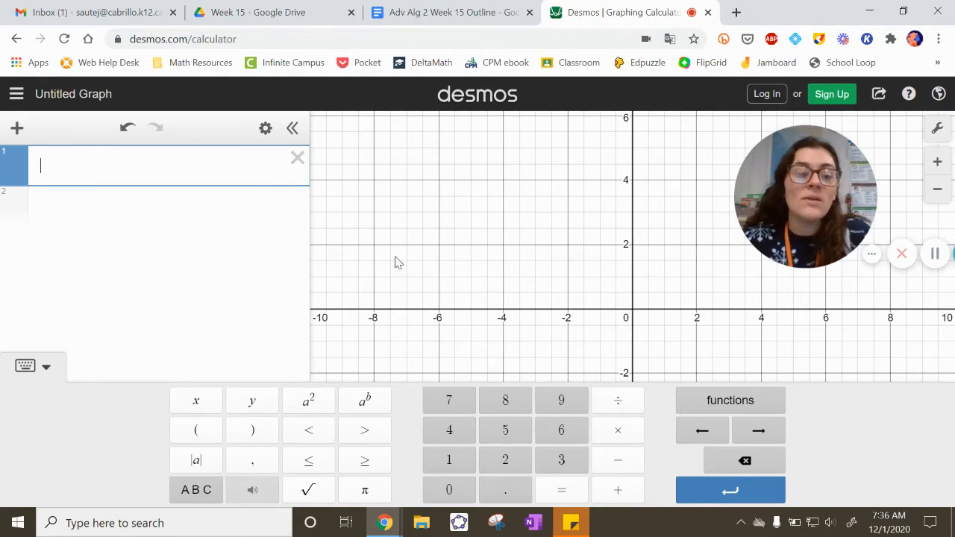
Step: Look through the trigonometry, statistics and distribution functions offered by the math keypad
click(754, 404)
mouse_move(814, 214)
mouse_down()
mouse_move(834, 228)
mouse_move(819, 210)
mouse_up()
click(45, 488)
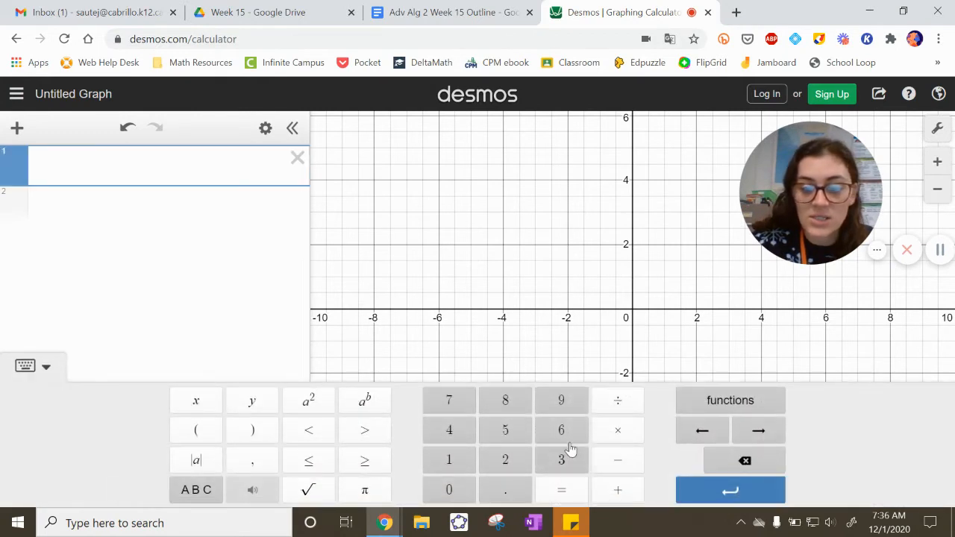
click(713, 413)
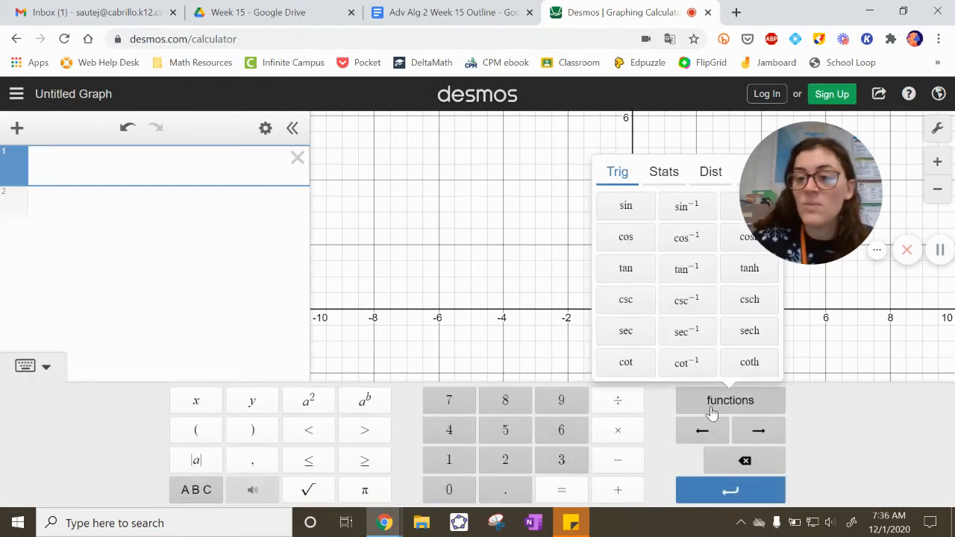
mouse_move(810, 210)
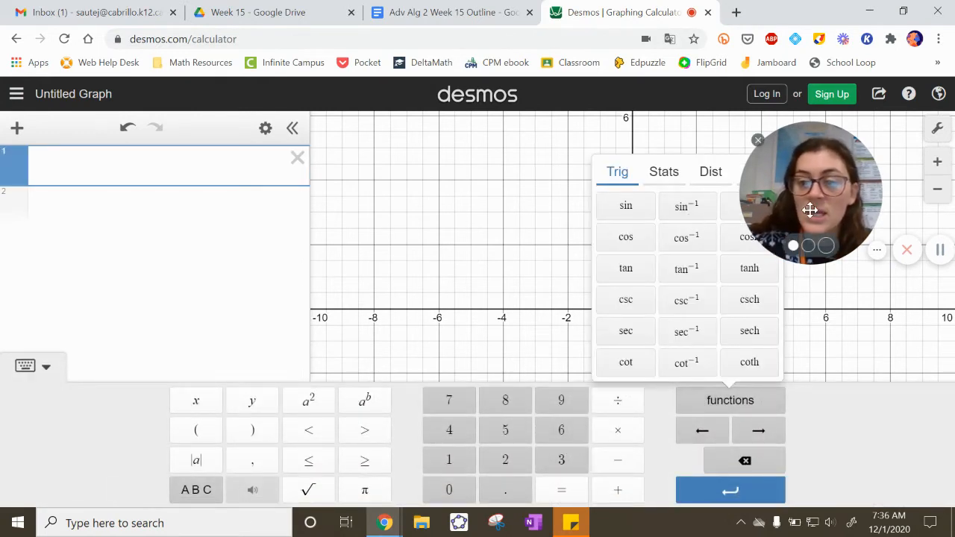
drag(809, 210, 95, 343)
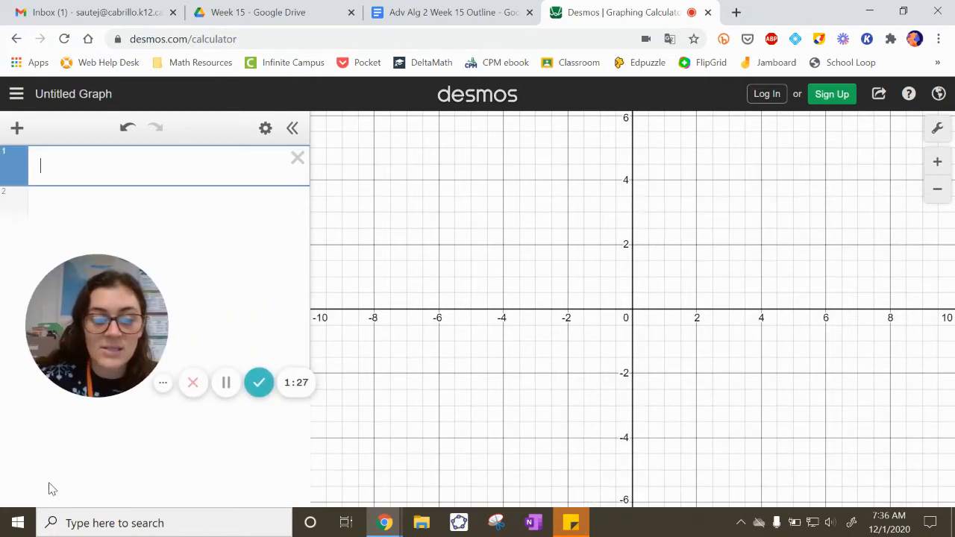
click(51, 488)
click(699, 405)
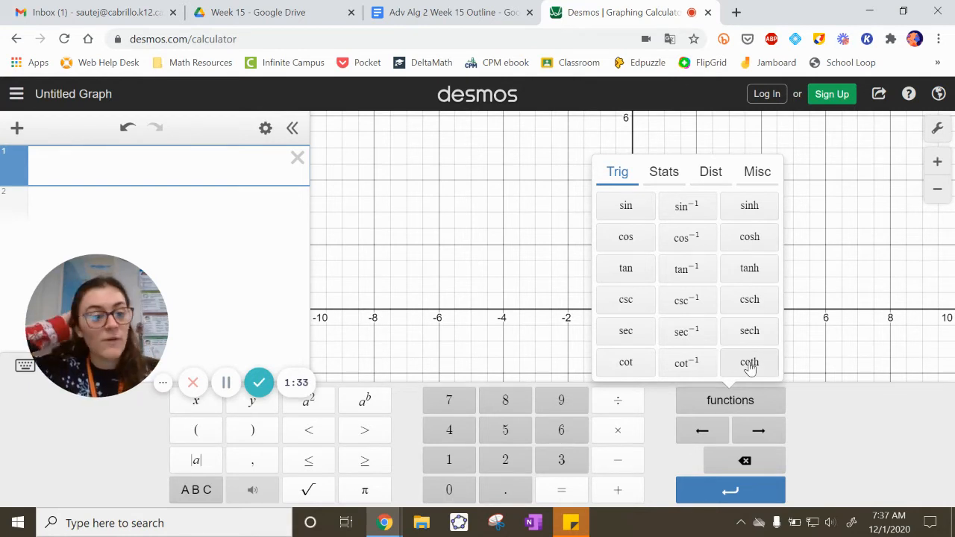
click(674, 175)
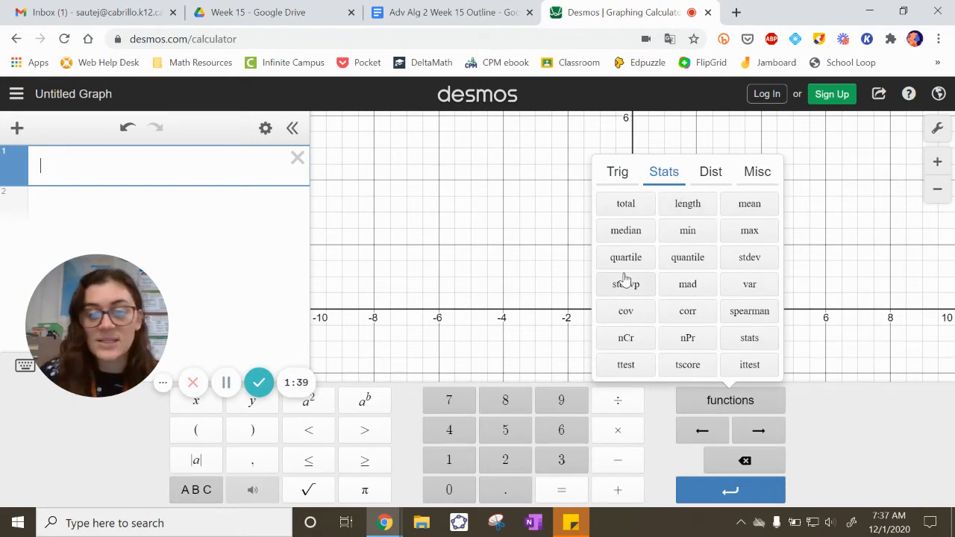
click(712, 173)
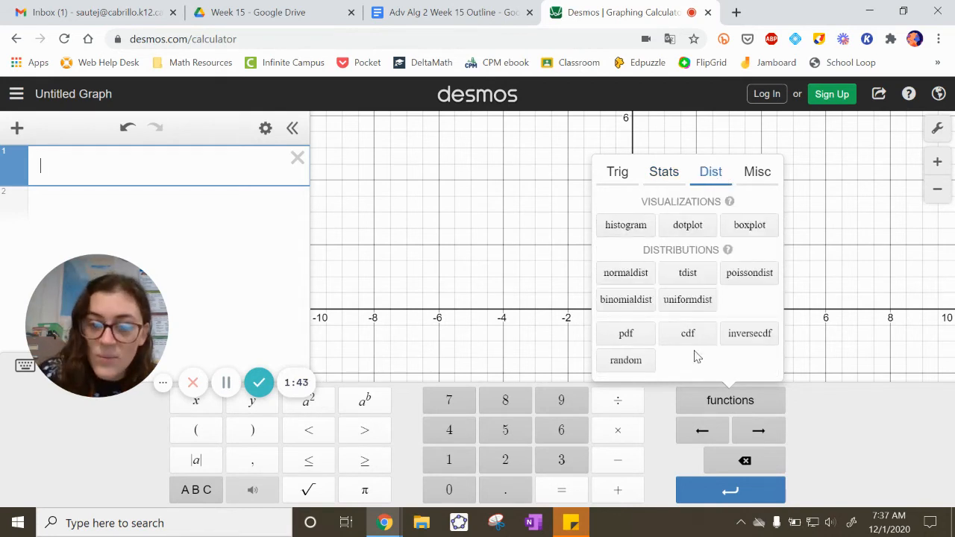
Step: Calculate the least common multiple of 6 and 7 in the first expression line with the lcm function
click(760, 179)
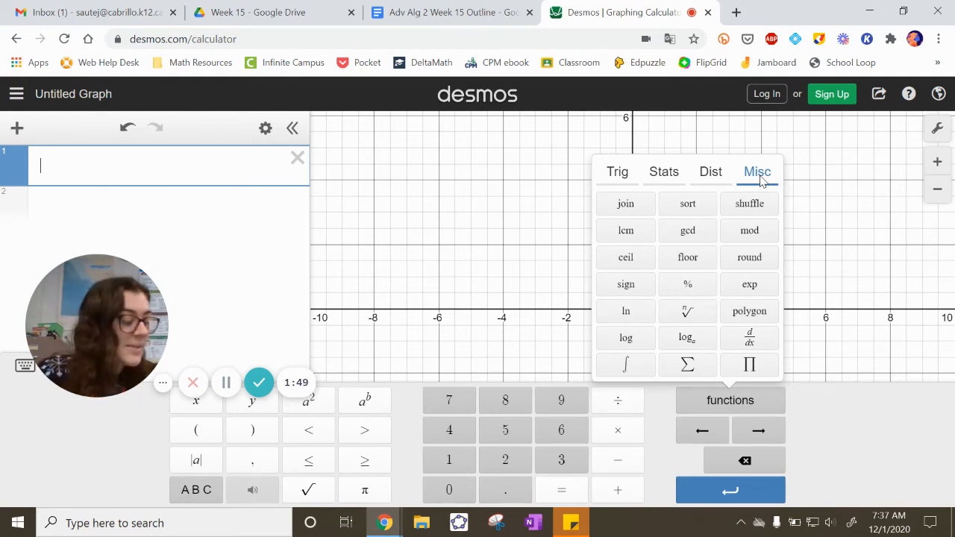
click(638, 237)
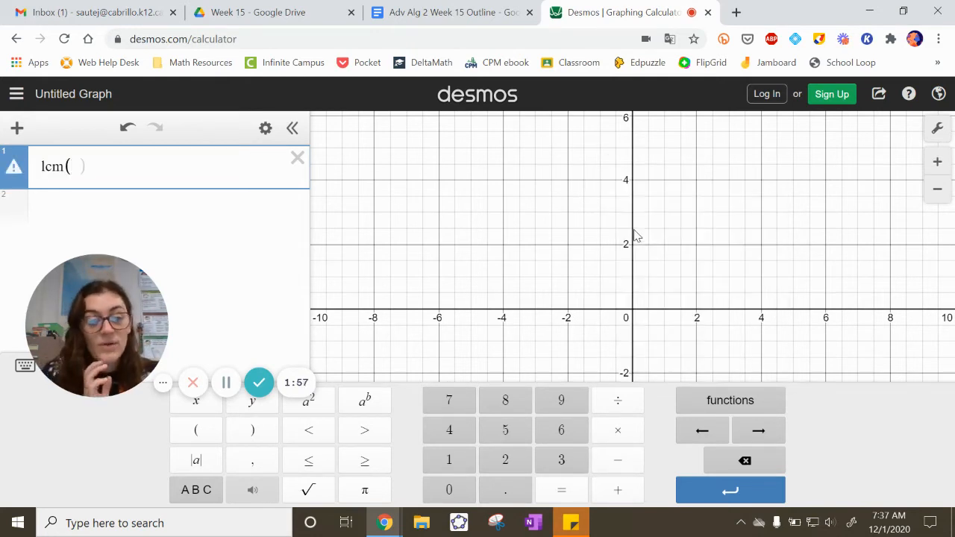
text(6,7))
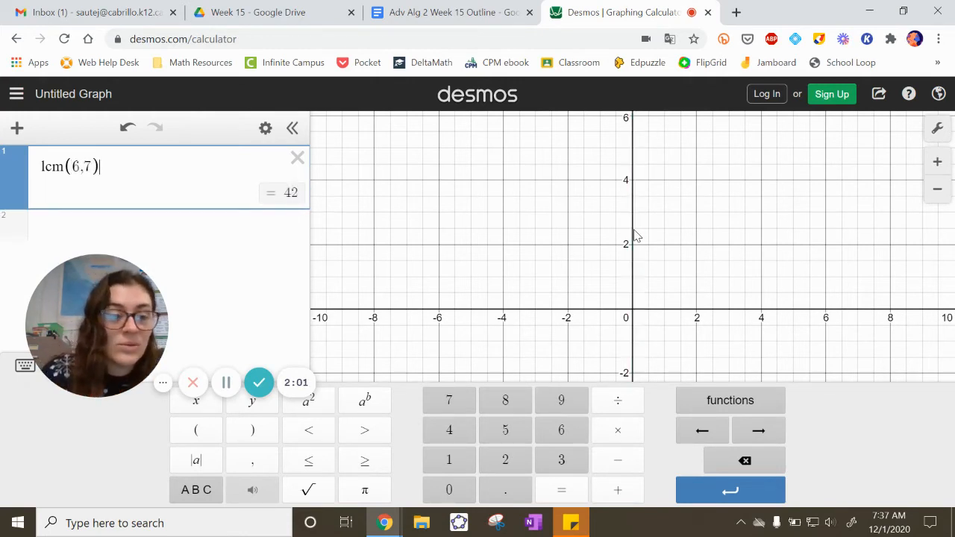
Step: Calculate the greatest common divisor of 2 and 30 in the second expression line with gcd(2,30)
click(142, 228)
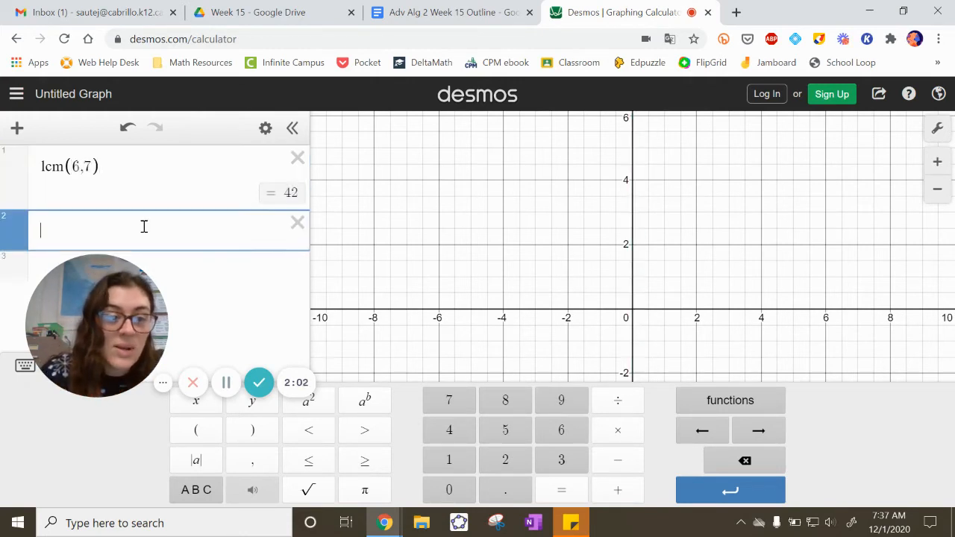
click(696, 400)
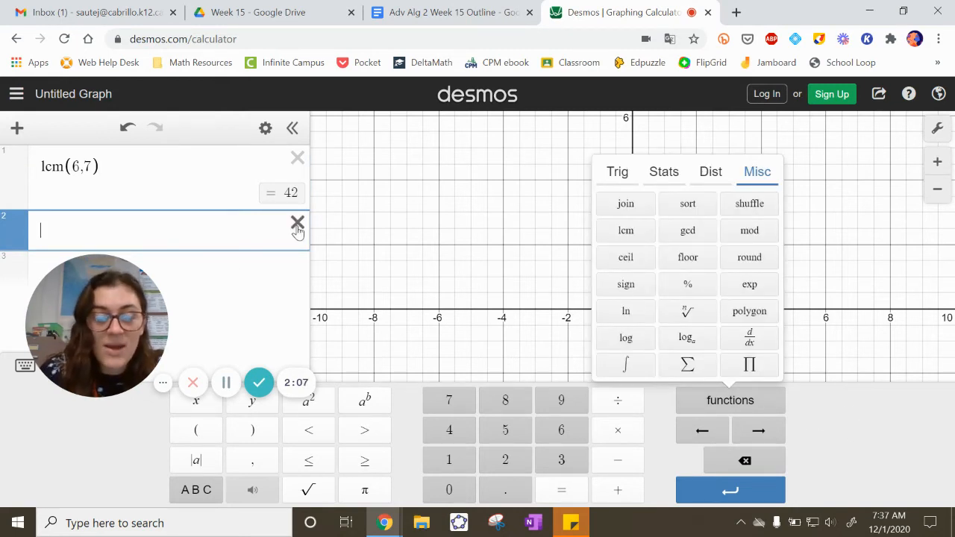
text(gcd)
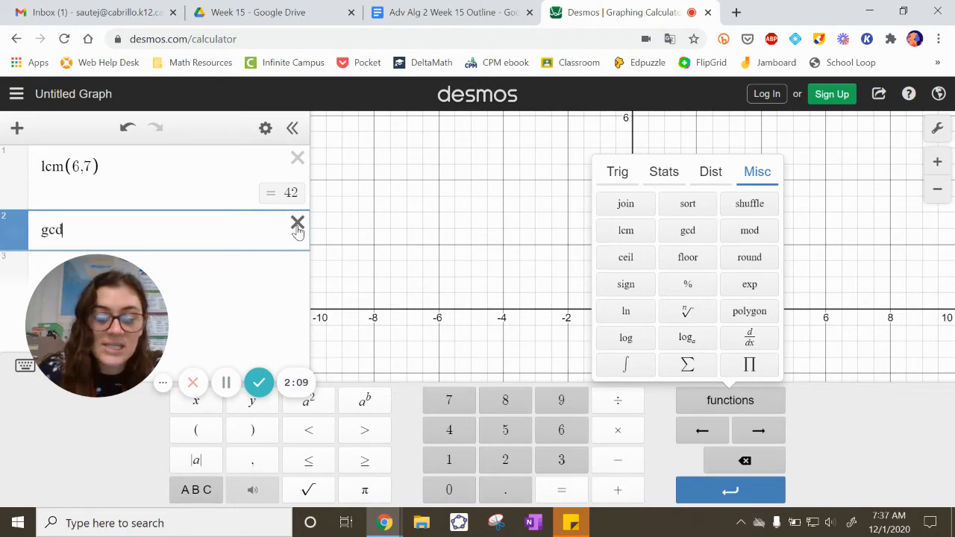
text((2,30)
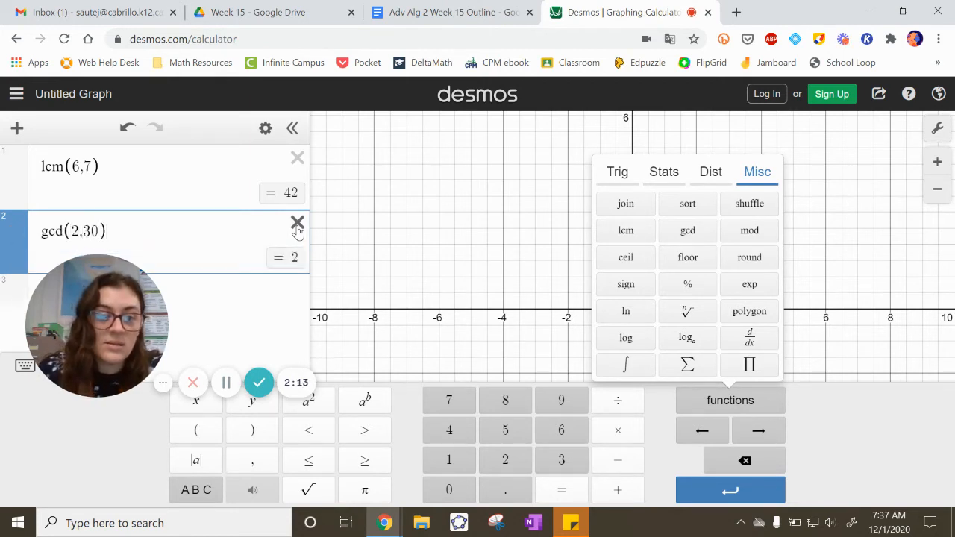
Step: Change the first number in the gcd expression to 6, and replace it with 7
click(77, 236)
key(BackSpace)
text(6)
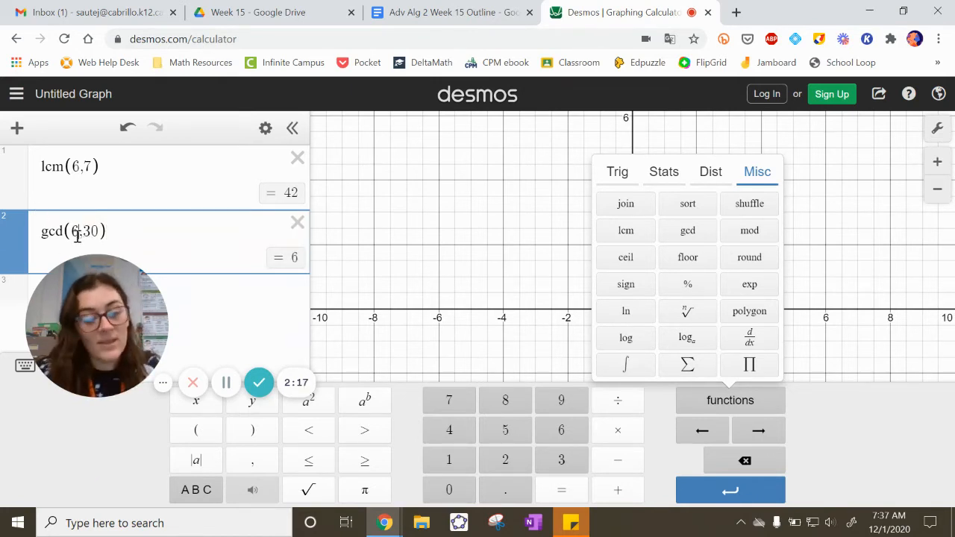
key(BackSpace)
text(7)
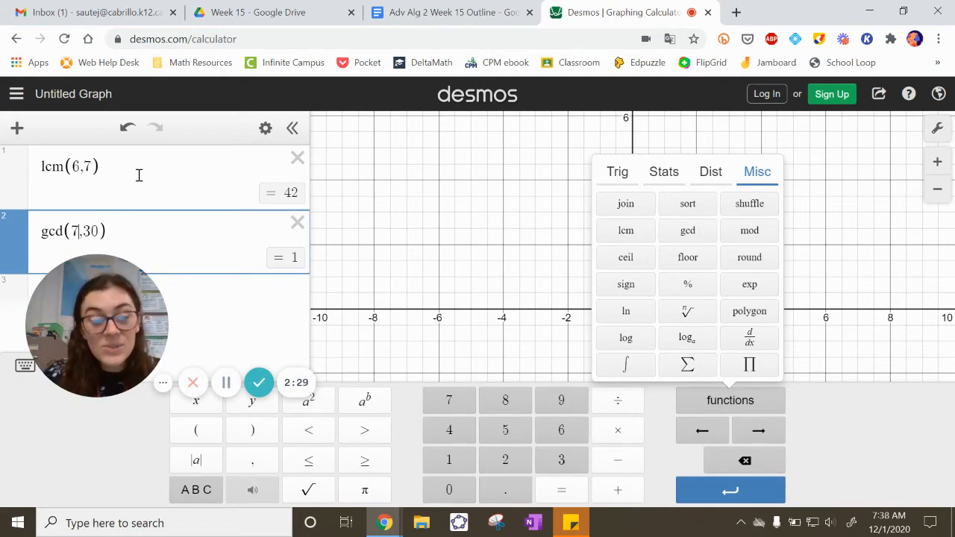
Step: Delete both expressions and graph the cube root of x + 2 in the first line using the nth root template
click(297, 159)
click(298, 159)
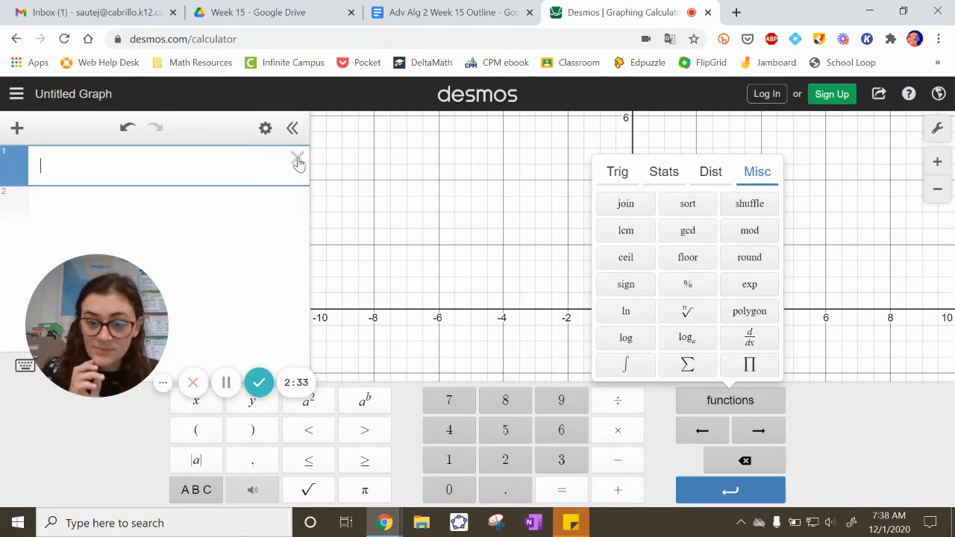
click(696, 315)
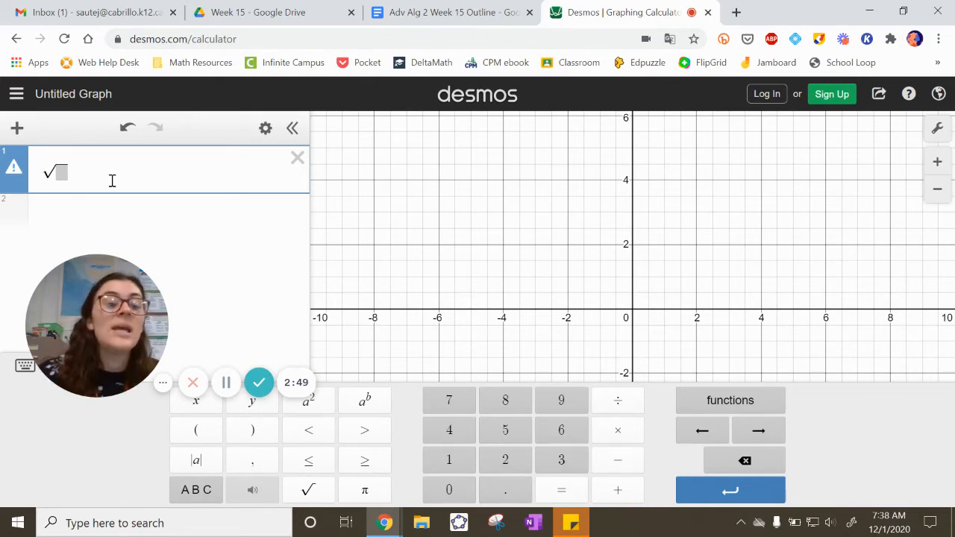
text(3)
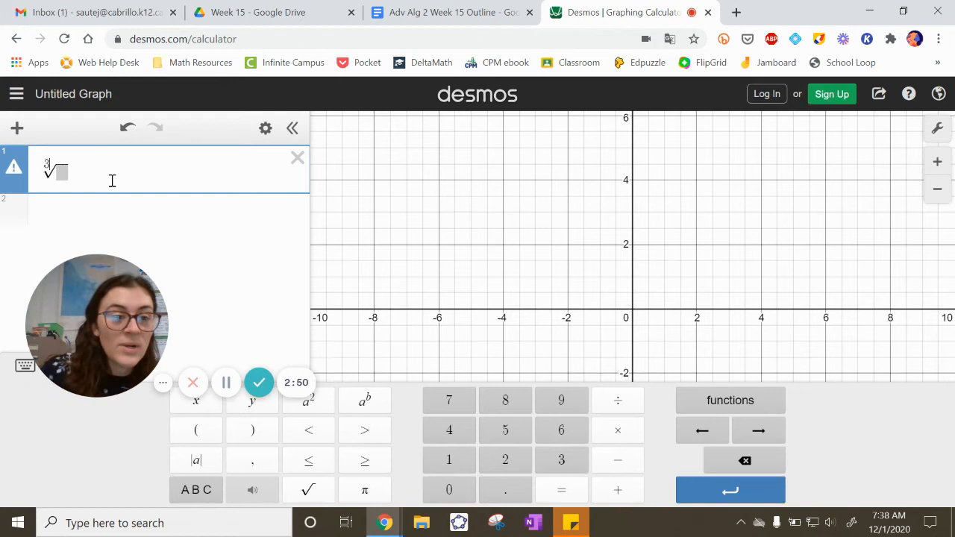
click(59, 172)
text(x )
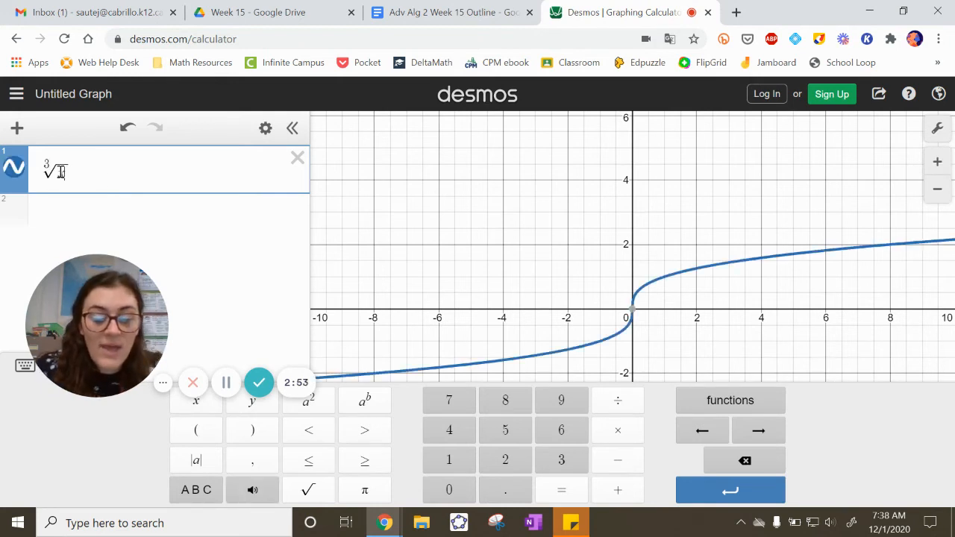
text(+ 2)
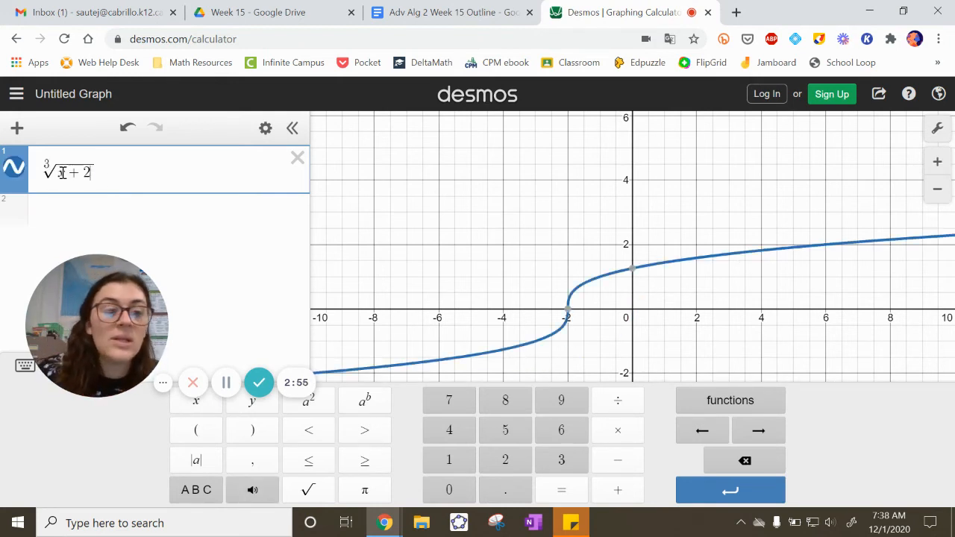
drag(50, 161, 46, 163)
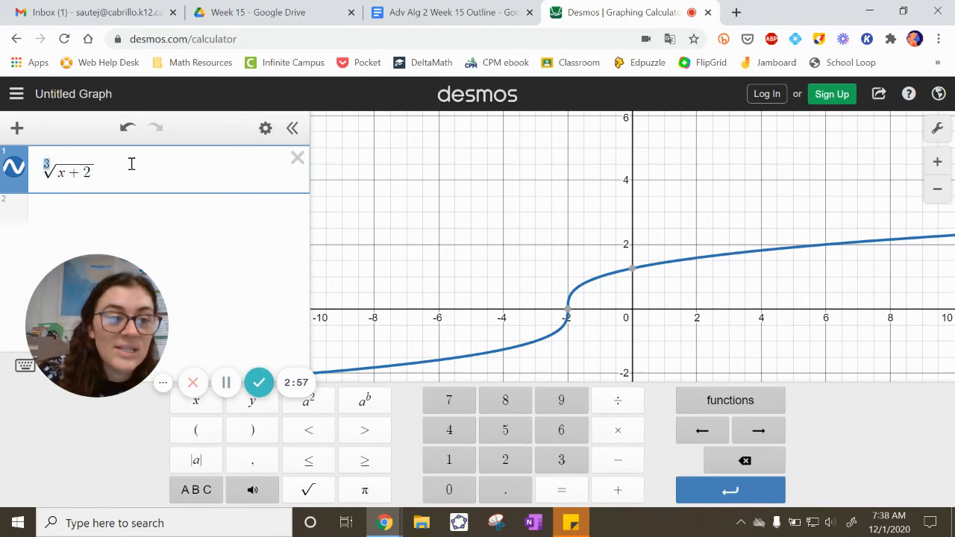
Step: Graph (x+2)^(1/3) in the second expression line
click(70, 214)
text((x+2))
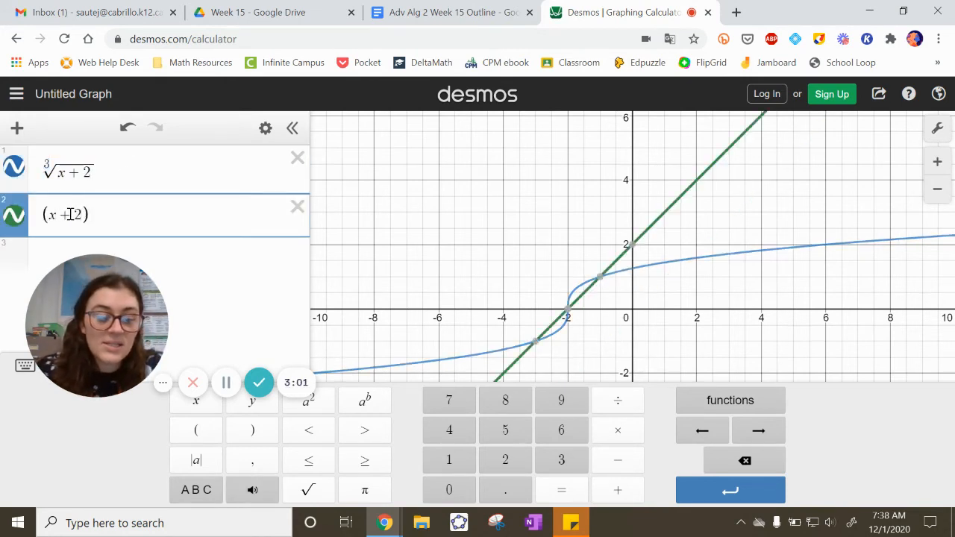
text(^(1/3)
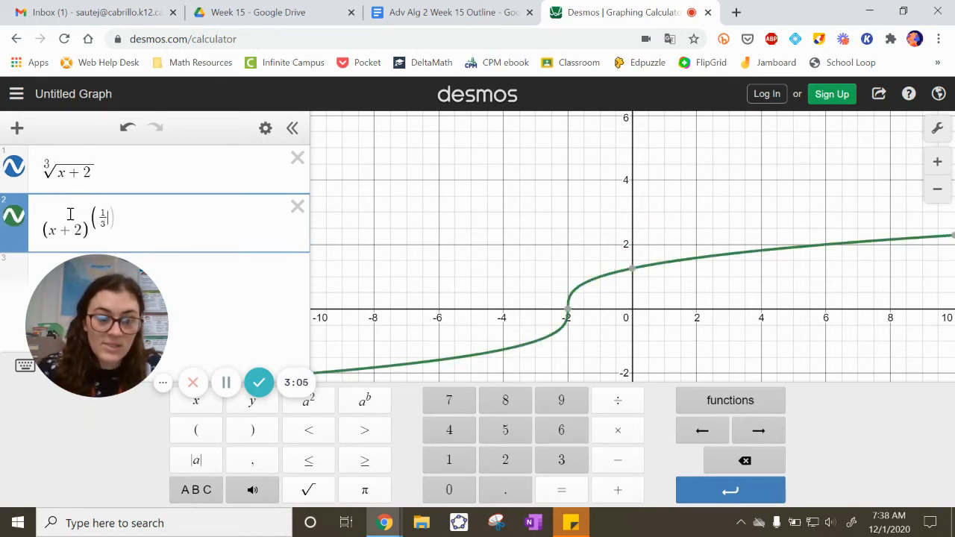
Step: Hide the (x+2)^(1/3) graph and show it again to compare it with the cube root graph
click(14, 217)
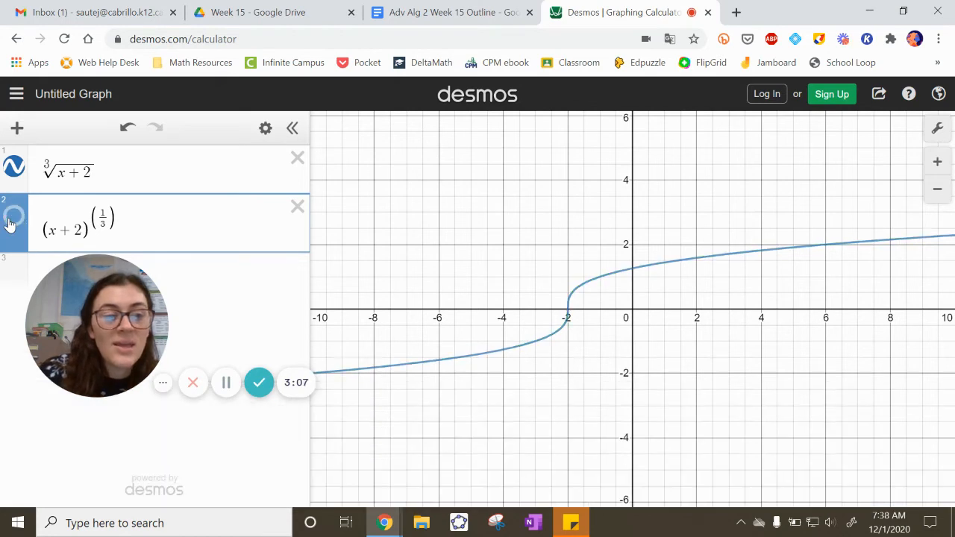
click(13, 216)
drag(109, 170, 19, 175)
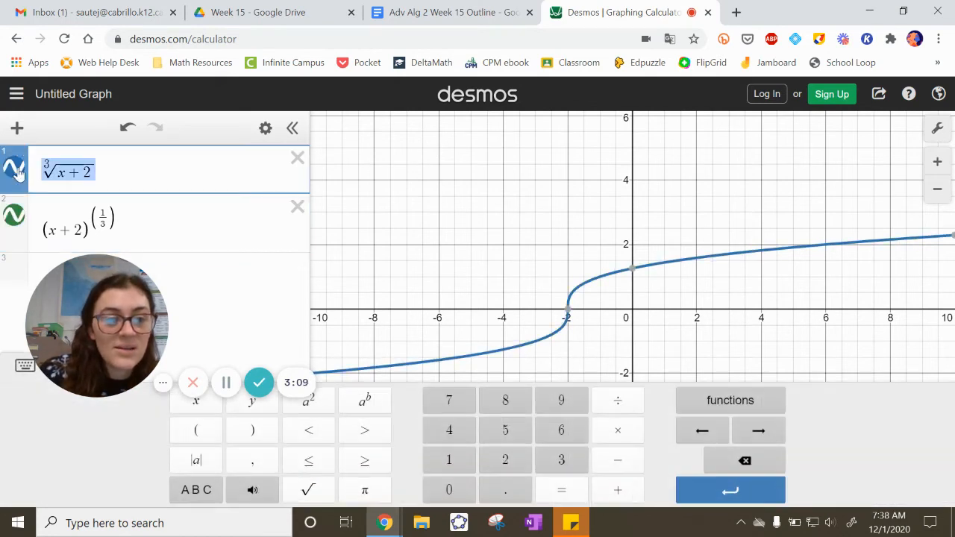
click(103, 172)
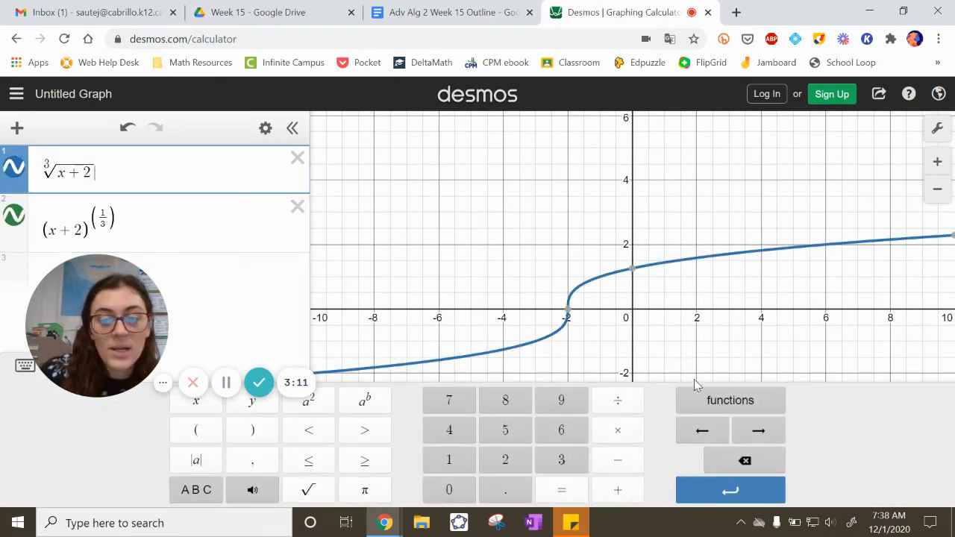
click(713, 403)
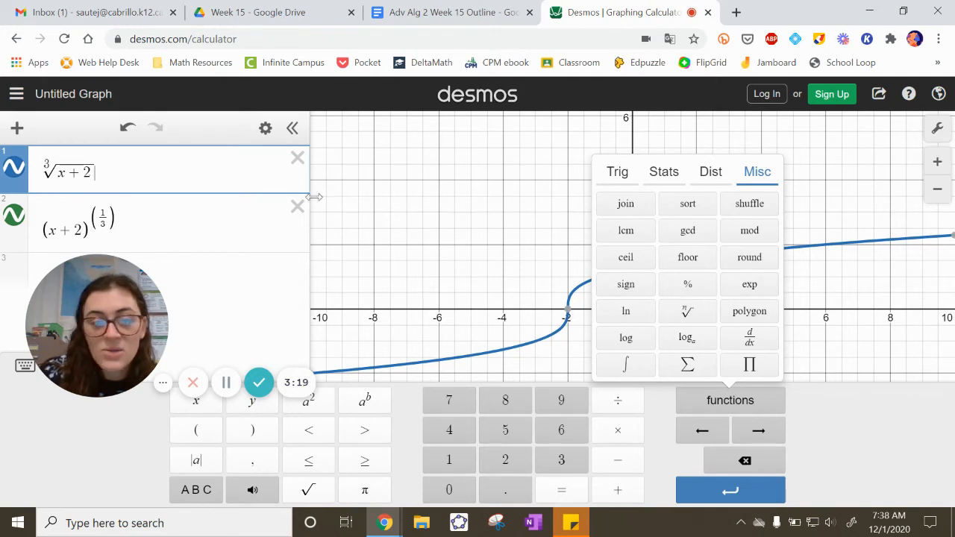
drag(124, 315, 688, 277)
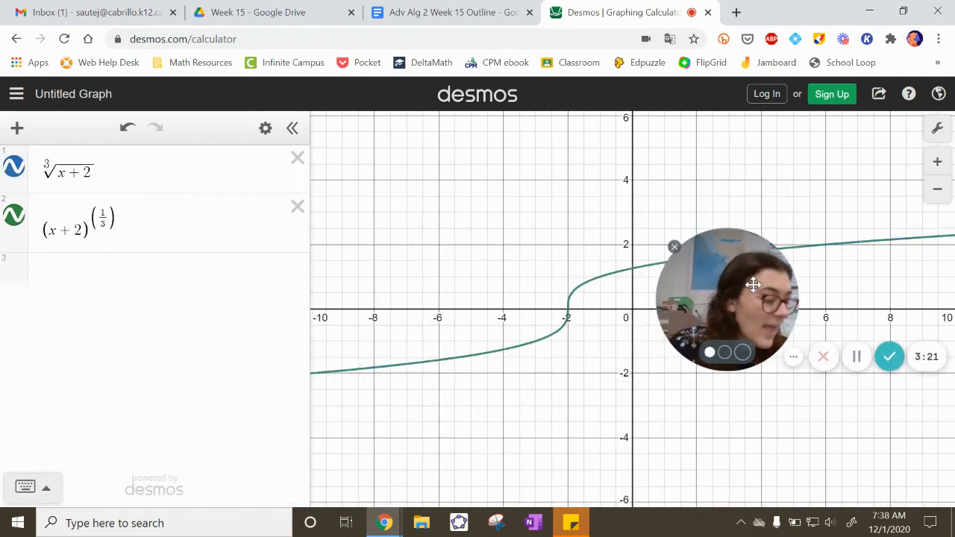
Step: Delete the cube root and fractional exponent expressions and enter the fraction 7/20 in the first line
click(190, 267)
click(297, 207)
click(298, 157)
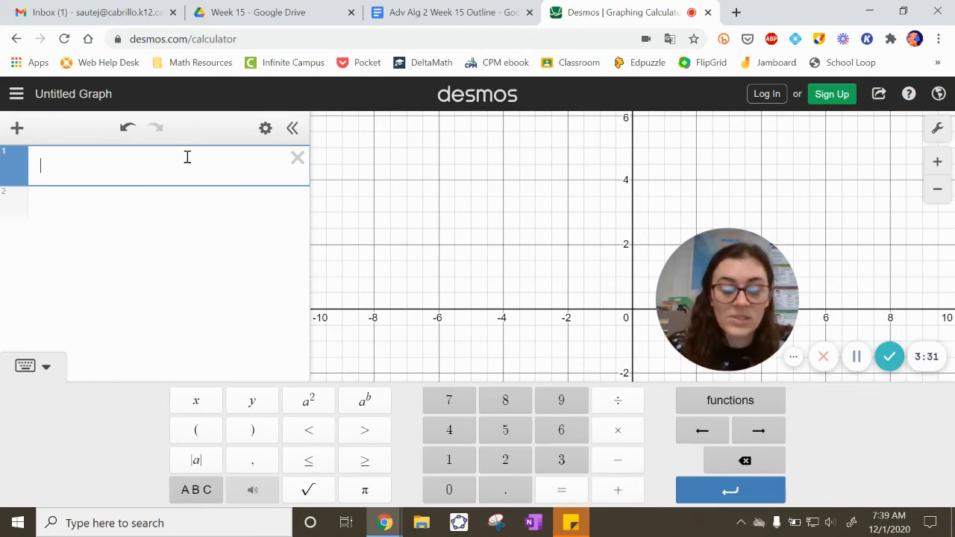
text(/20)
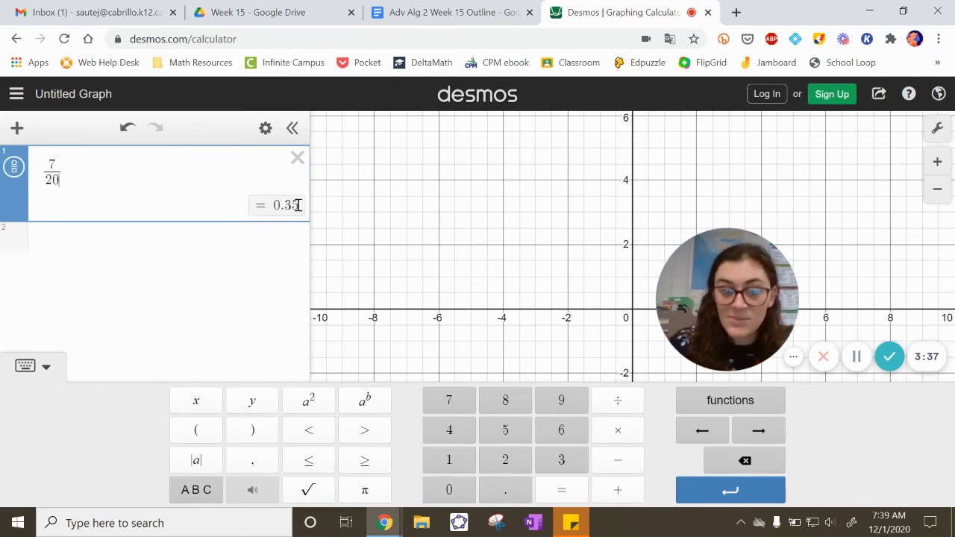
Step: Enter .35 in the second expression line and convert it to a fraction
click(79, 236)
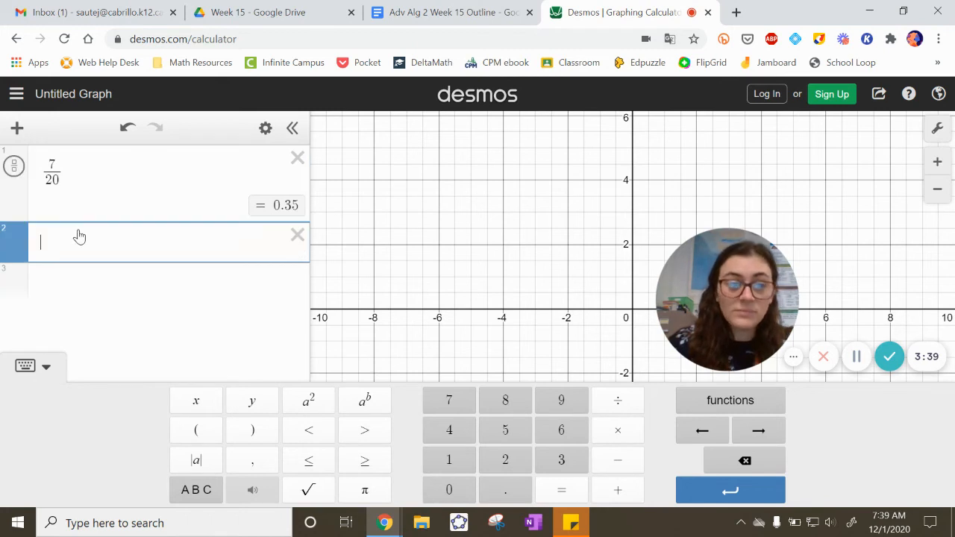
text(.35)
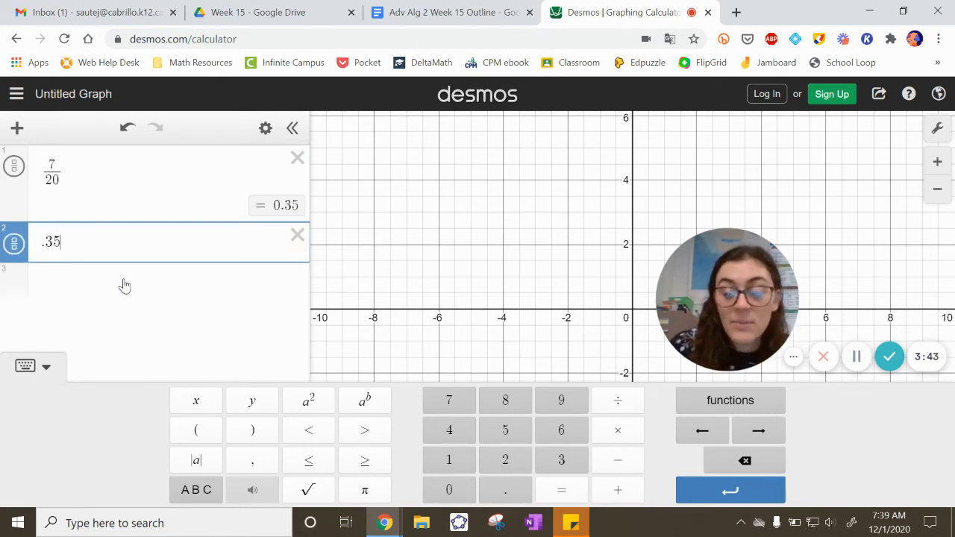
click(15, 248)
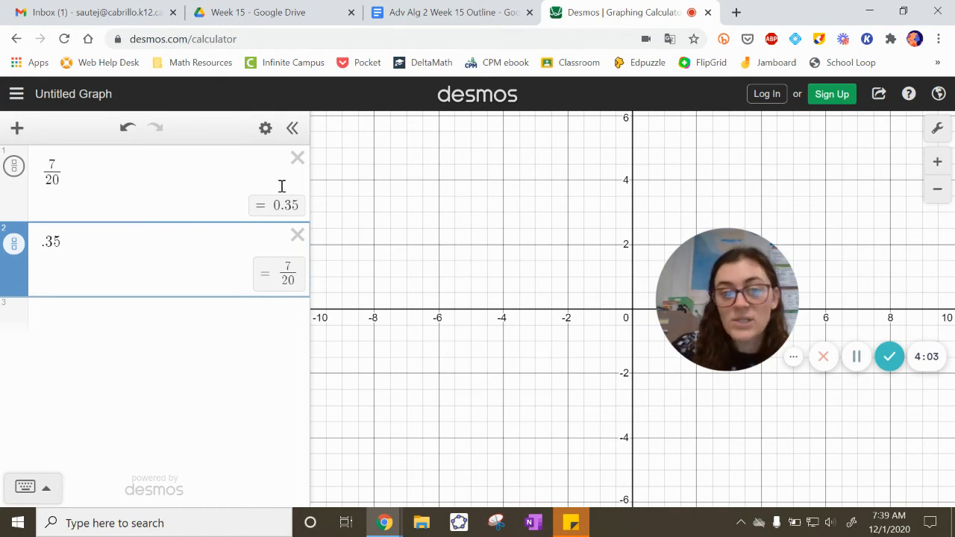
Step: Delete the .35 and 7/20 expressions and open the on-screen math keypad
drag(689, 309, 543, 276)
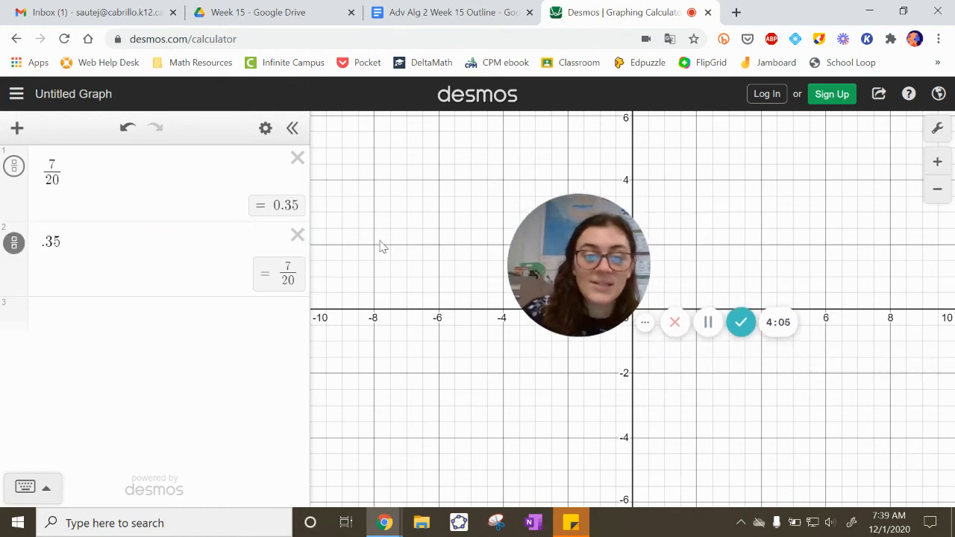
click(298, 235)
click(301, 161)
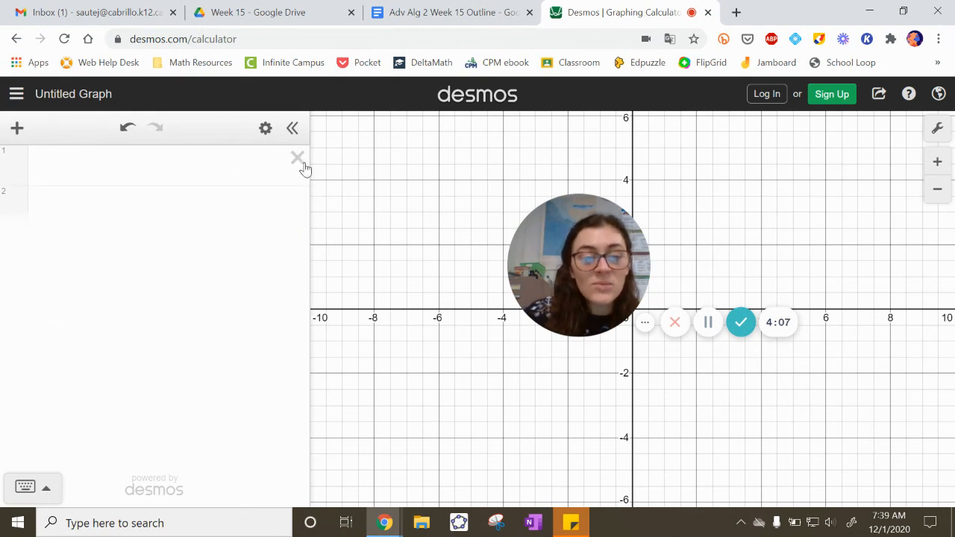
click(27, 486)
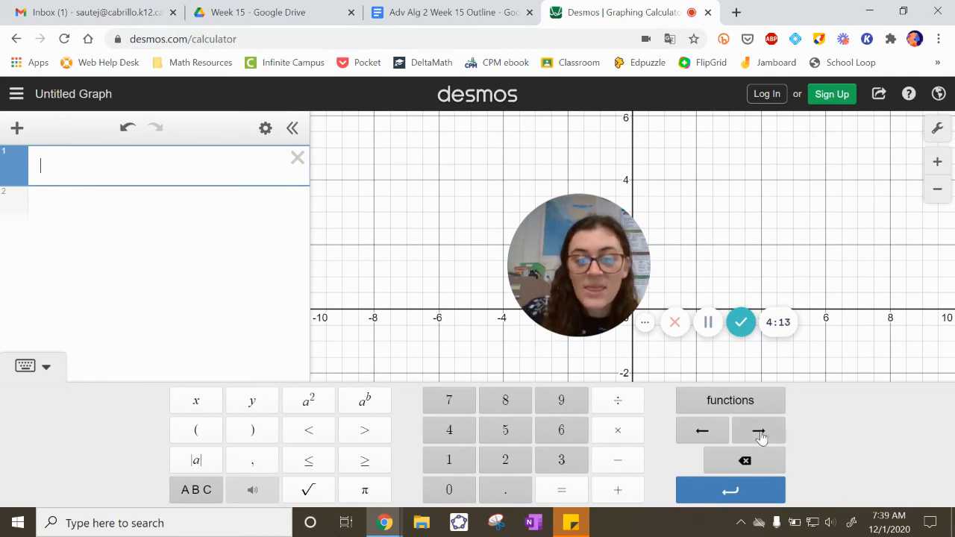
drag(604, 307, 161, 316)
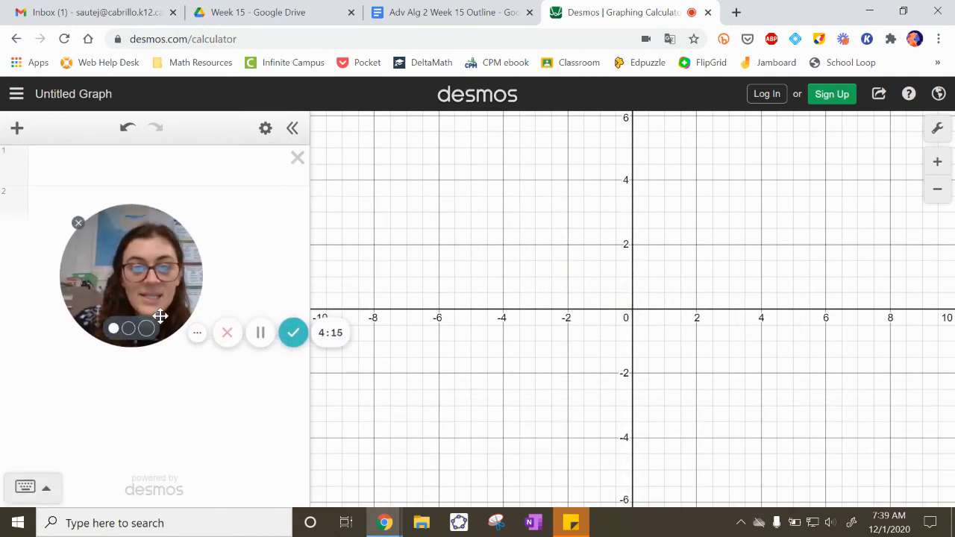